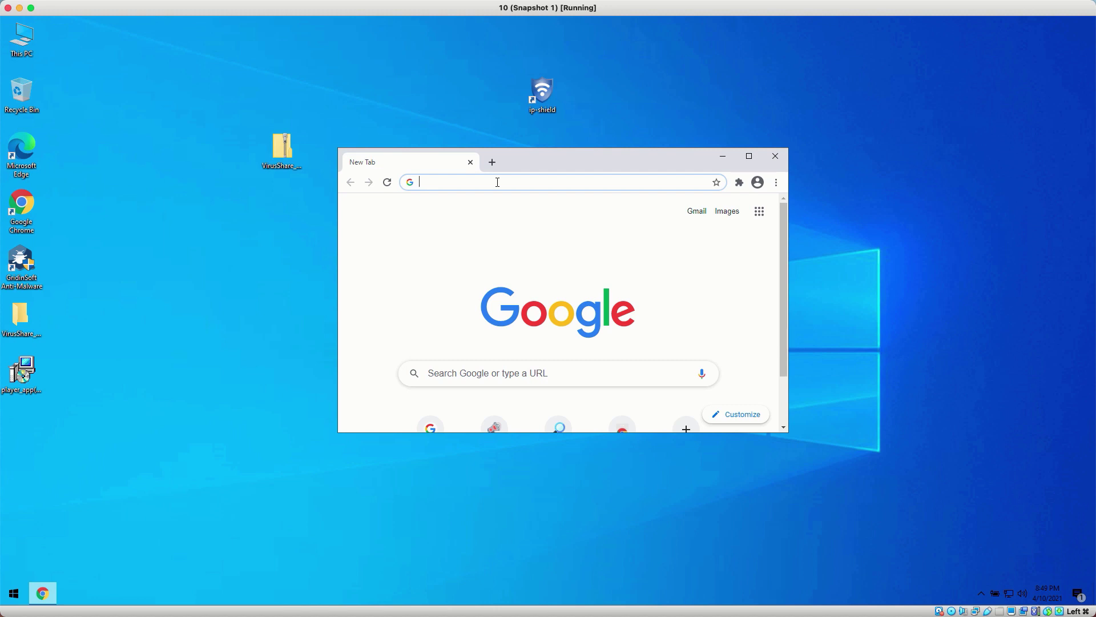
- Go to system-tips.net/download-removal-tool to download the setup-gsam41 (2).exe installer
{"action": "type", "text": "system"}
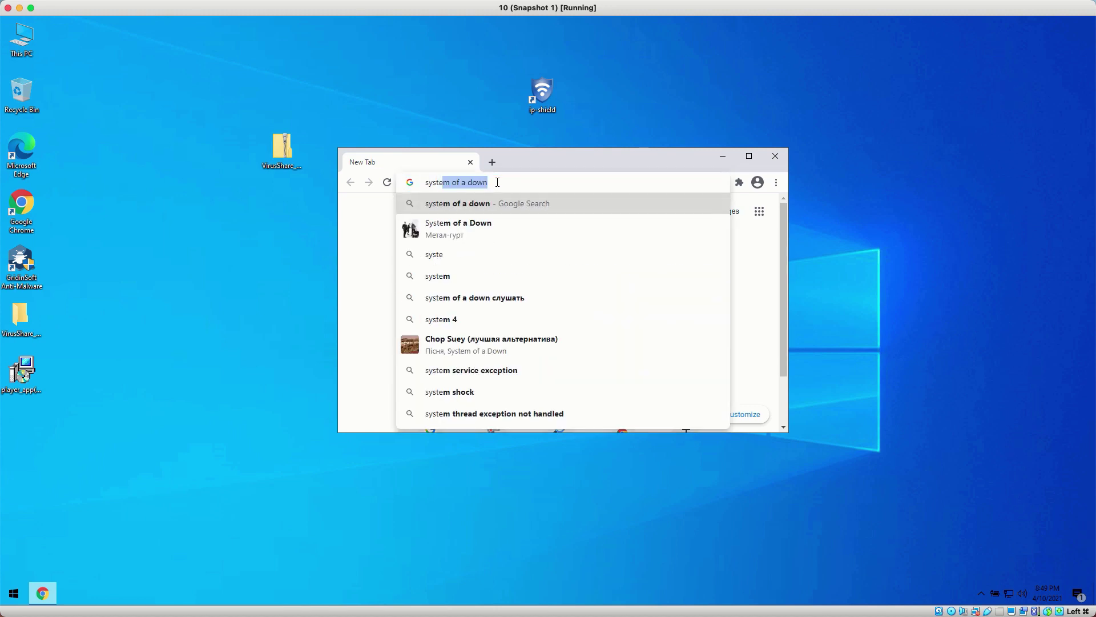
{"action": "type", "text": "-tips.n"}
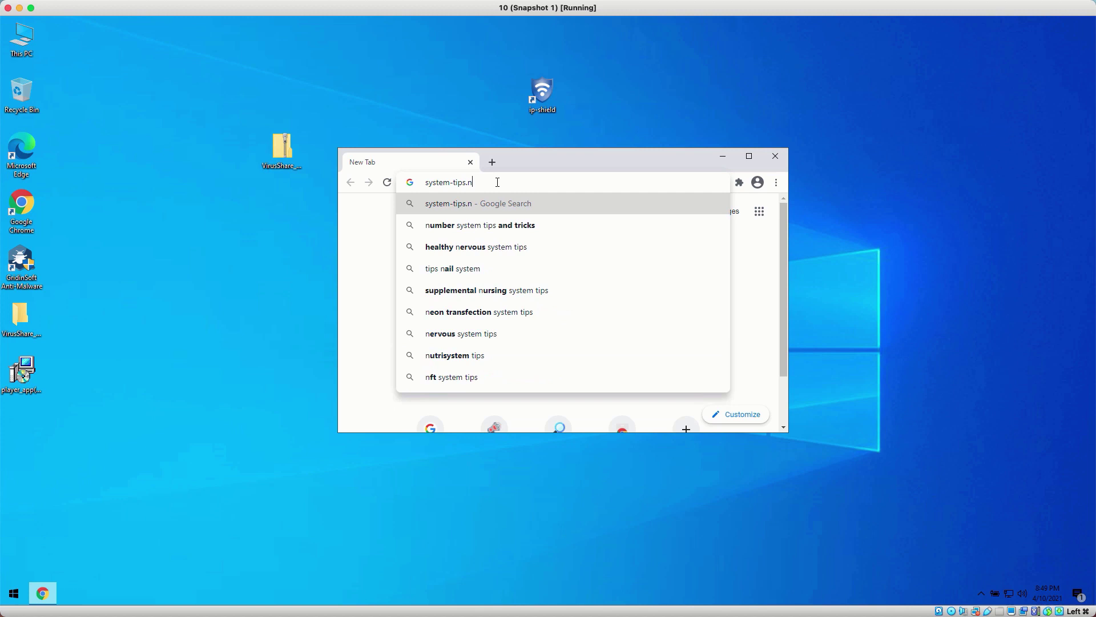
{"action": "type", "text": "et/dow"}
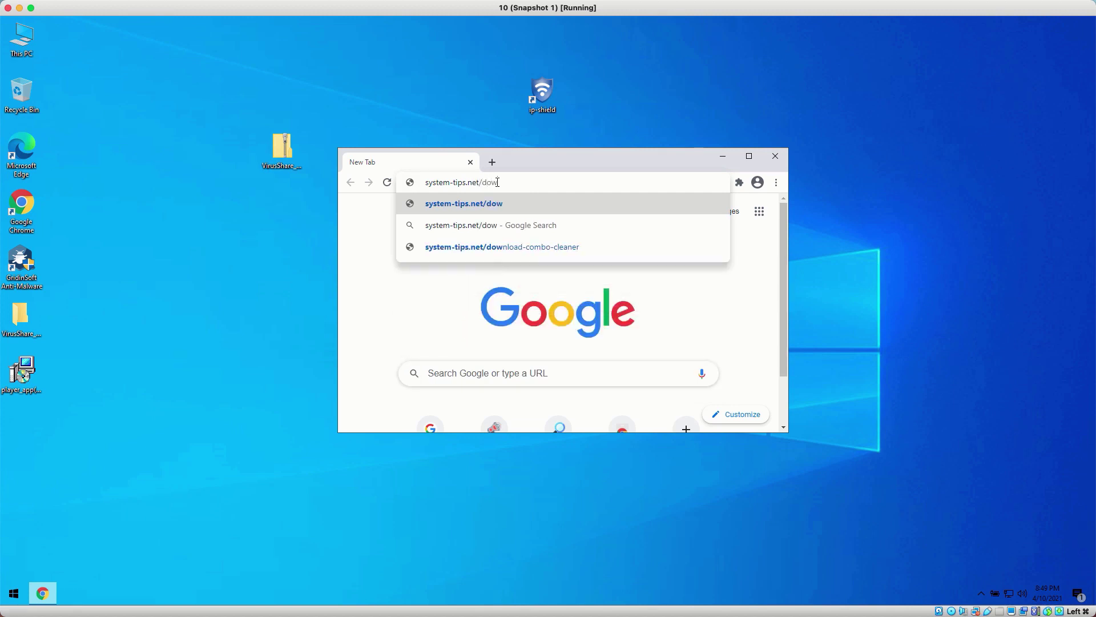
{"action": "type", "text": "nload-remova"}
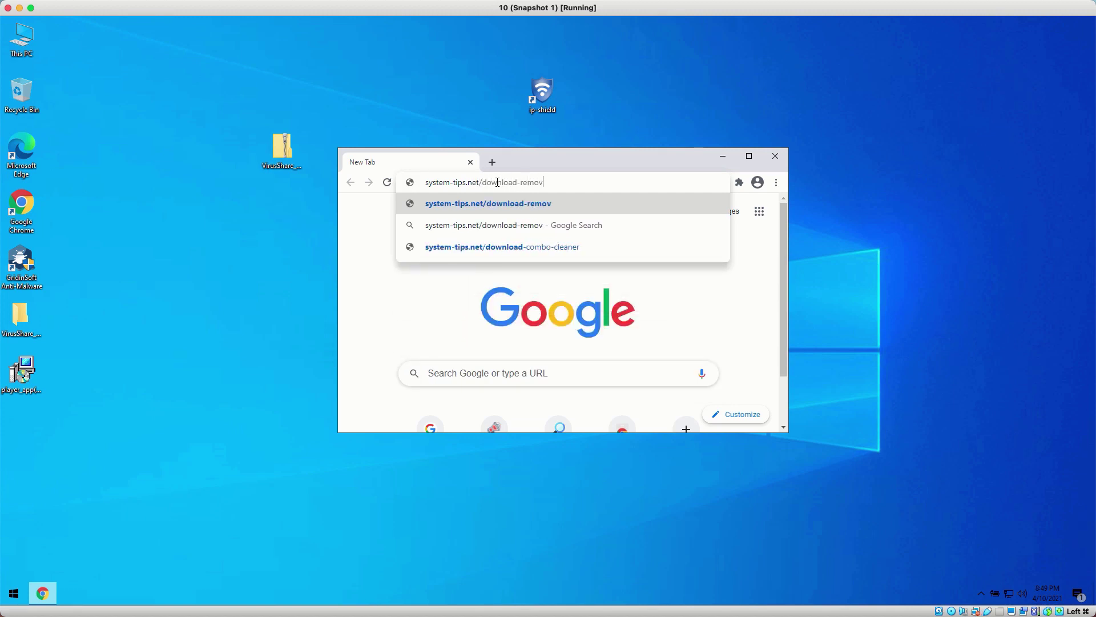
{"action": "type", "text": "l-tool"}
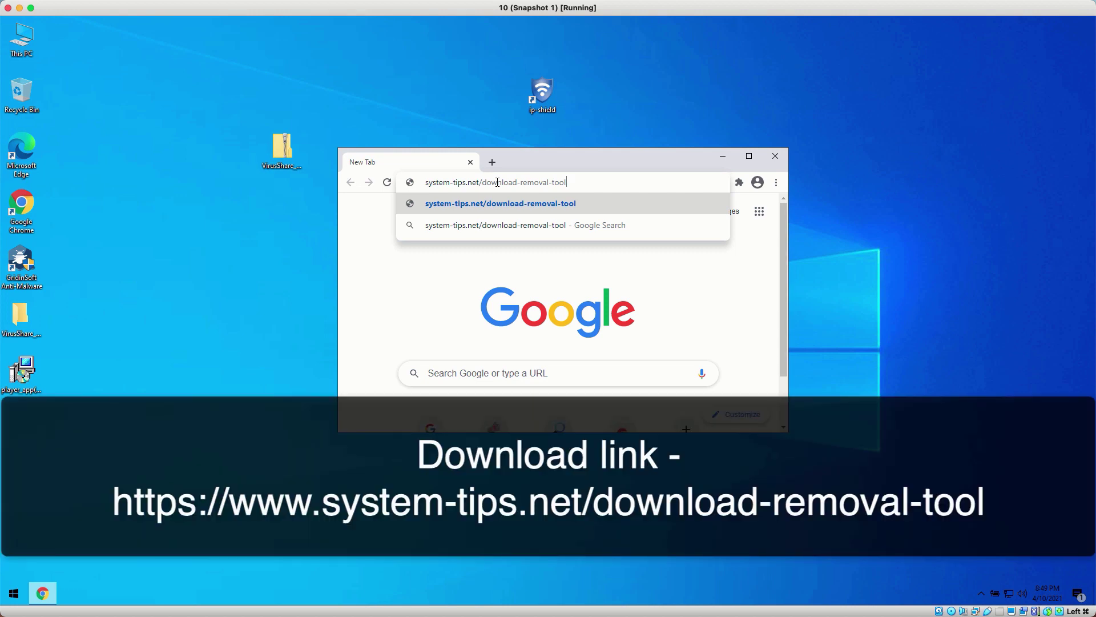
{"action": "key", "text": "Return"}
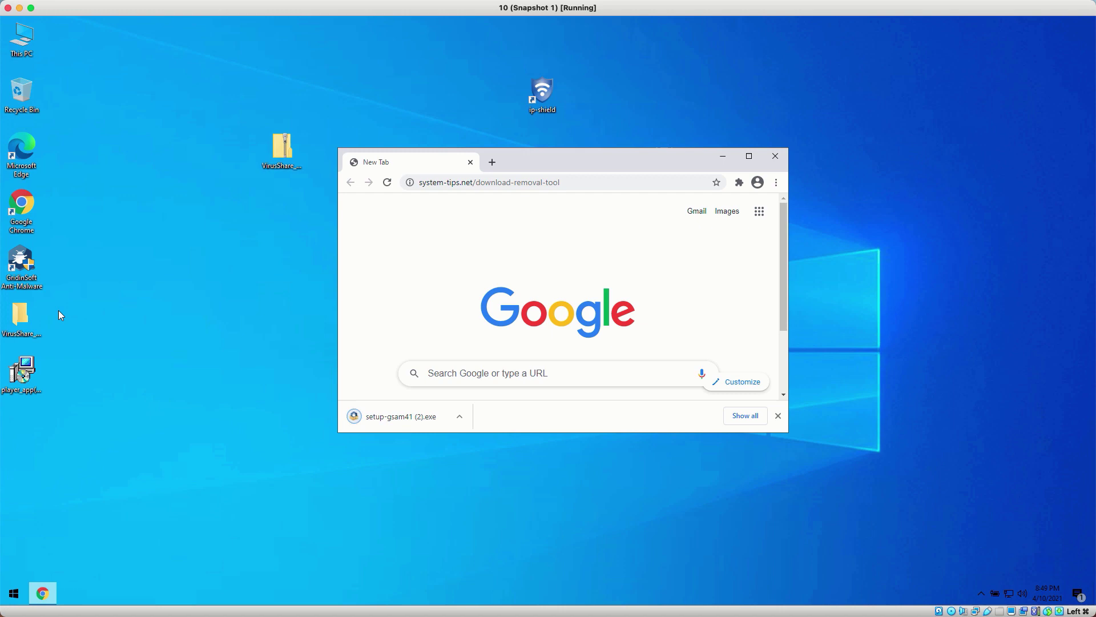
- Launch GridinSoft Anti-Malware from its desktop icon, approve UAC, close Chrome, and centre the window
{"action": "left_click", "coordinate": [21, 276]}
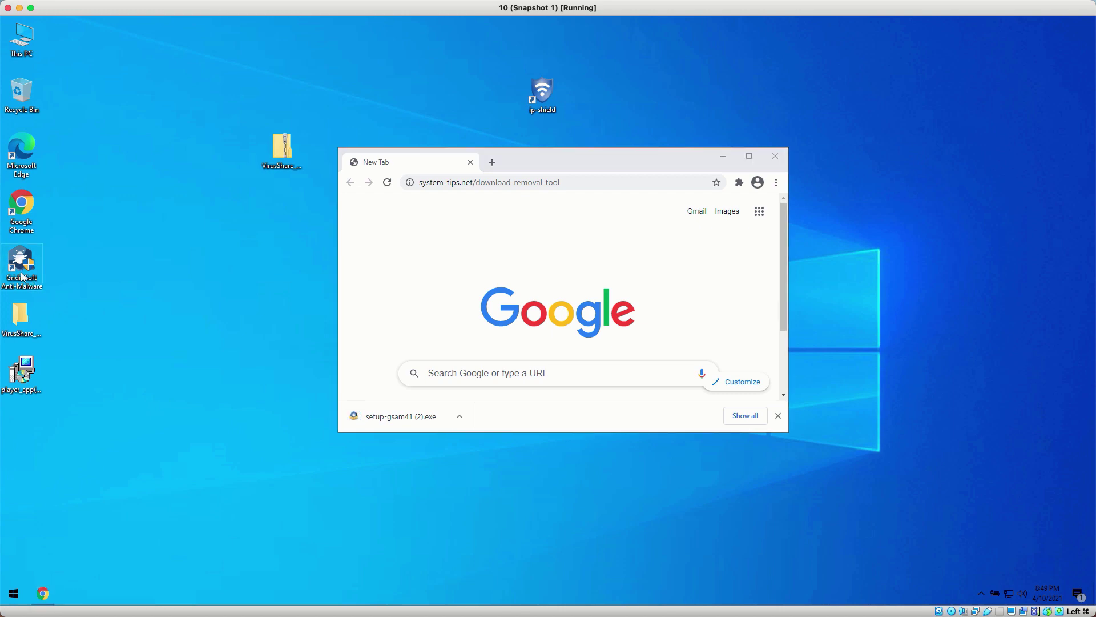
{"action": "double_click", "coordinate": [21, 276]}
{"action": "left_click", "coordinate": [514, 381]}
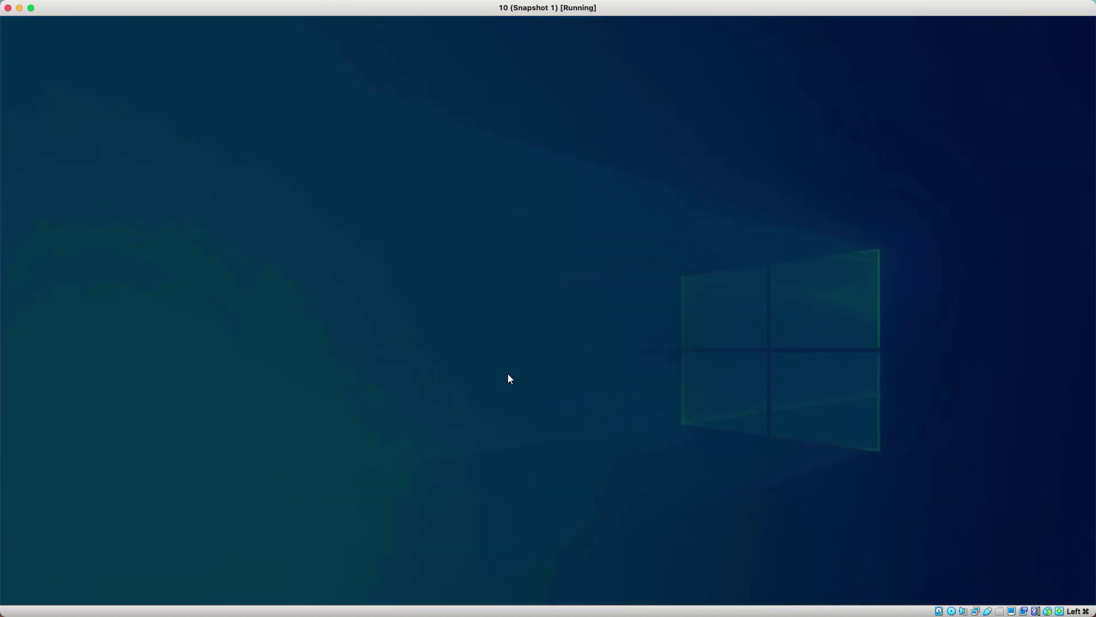
{"action": "left_click", "coordinate": [774, 157]}
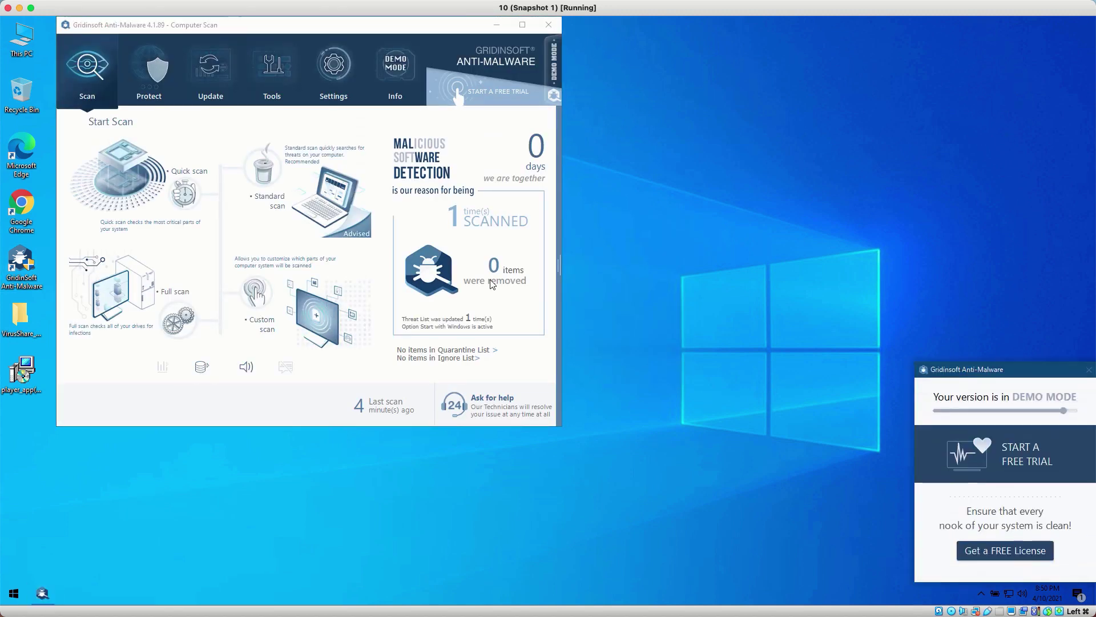
{"action": "left_click_drag", "start_coordinate": [273, 25], "coordinate": [400, 56]}
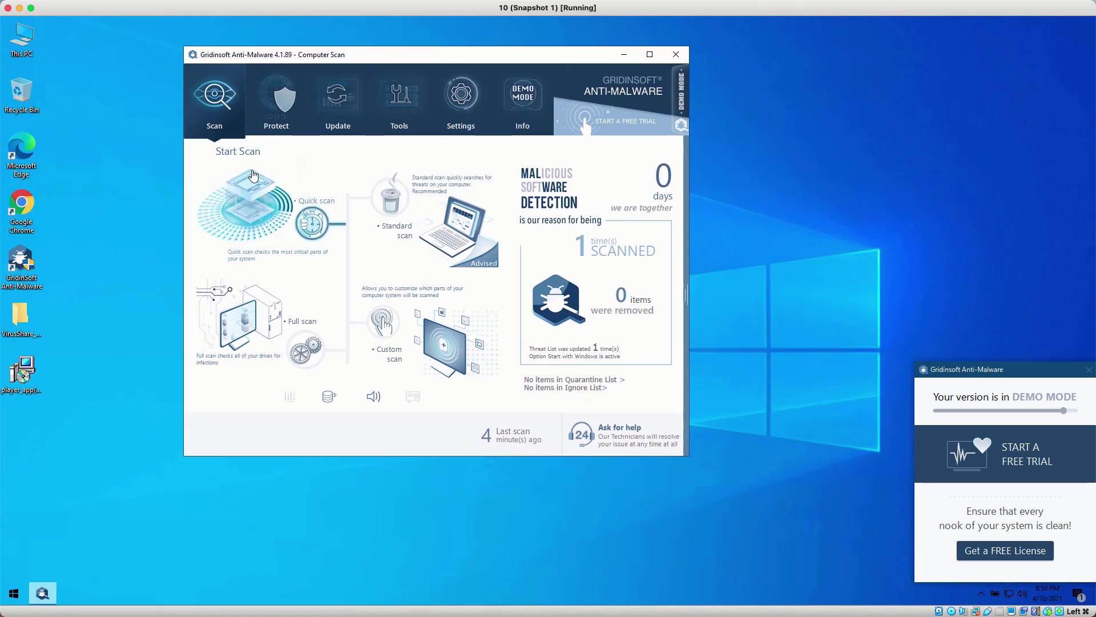
{"action": "left_click_drag", "start_coordinate": [313, 60], "coordinate": [360, 66]}
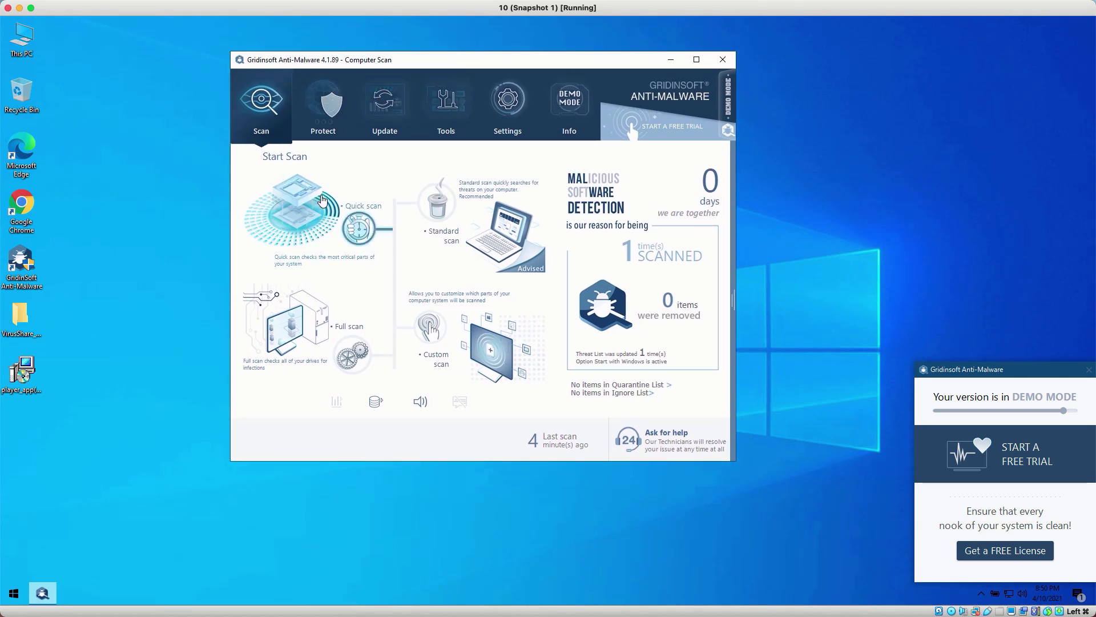
- Run a Quick scan, which finds 183 objects including PUPs and Chrome hijackers
{"action": "left_click", "coordinate": [322, 199]}
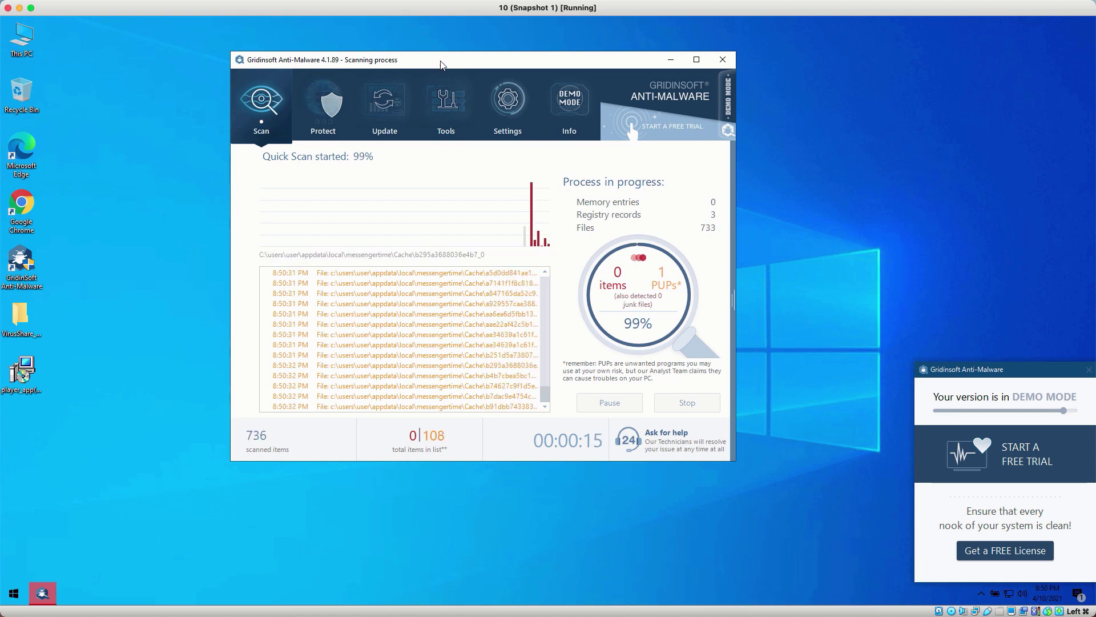
{"action": "left_click_drag", "start_coordinate": [440, 64], "coordinate": [443, 63]}
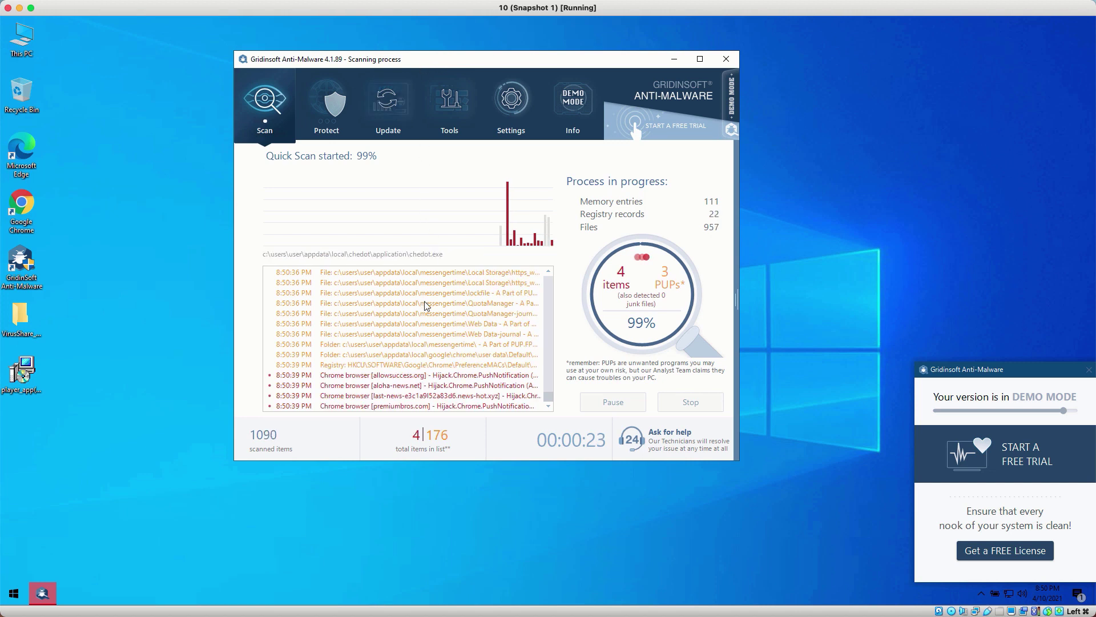
{"action": "left_click_drag", "start_coordinate": [483, 62], "coordinate": [497, 65]}
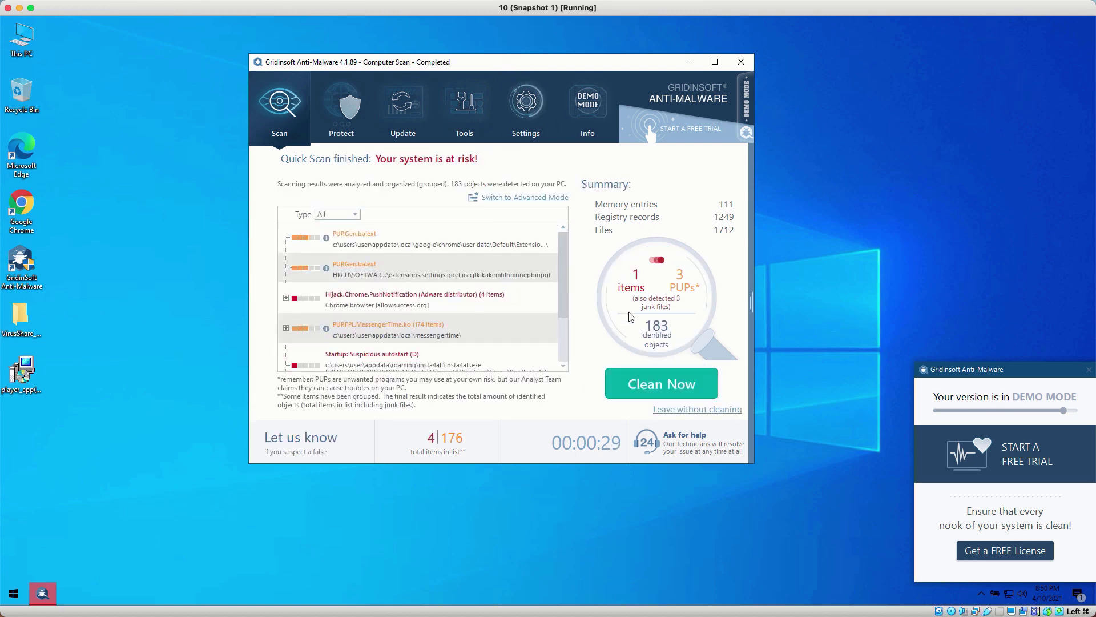
- Choose Clean Now on the scan results to reach the $39.95 license activation page
{"action": "left_click", "coordinate": [661, 384]}
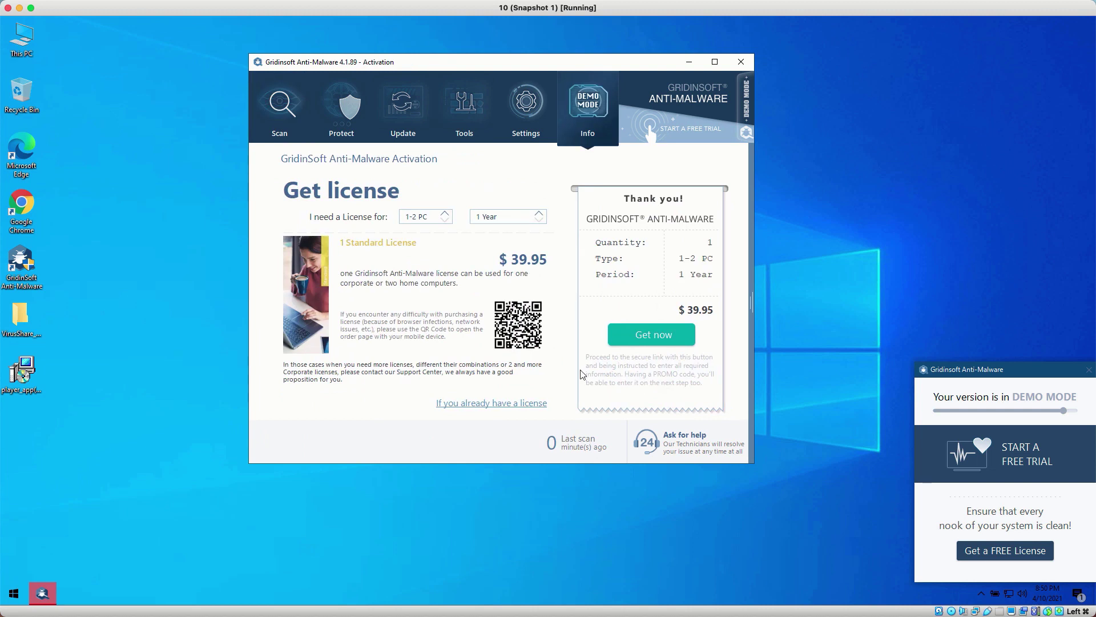